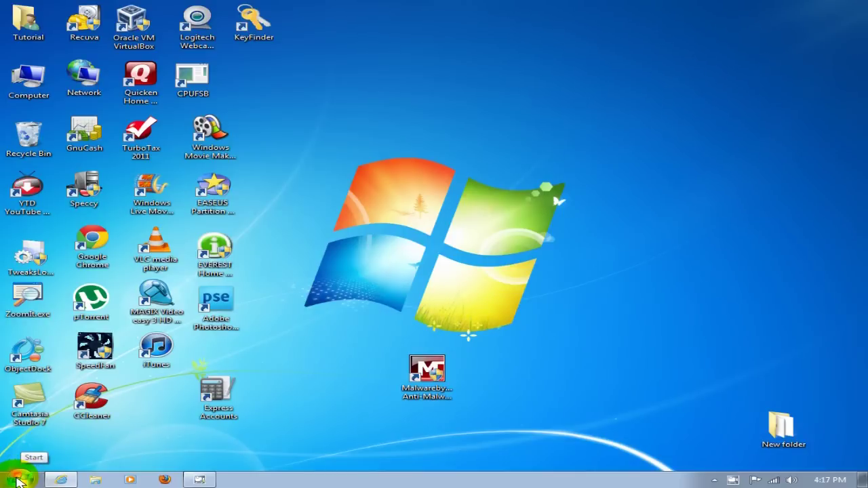
- Search 'view network' from the Start menu to open Network Connections listing the wireless connections
left_click(18, 481)
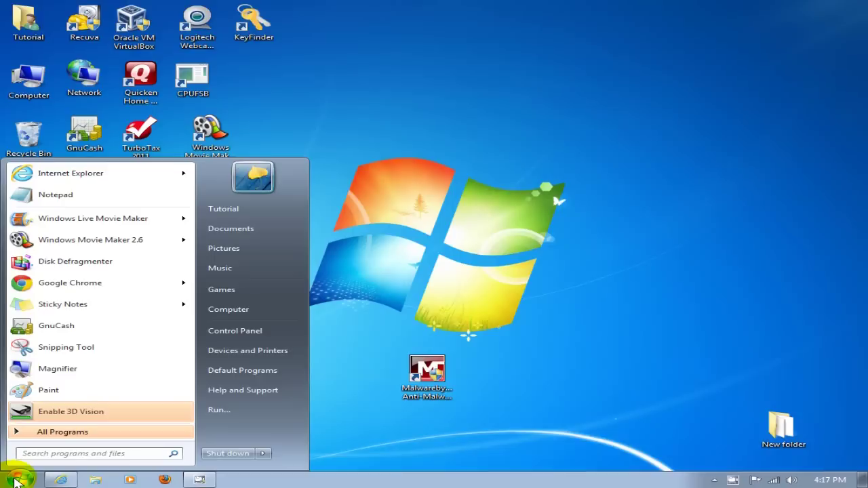
type("view ")
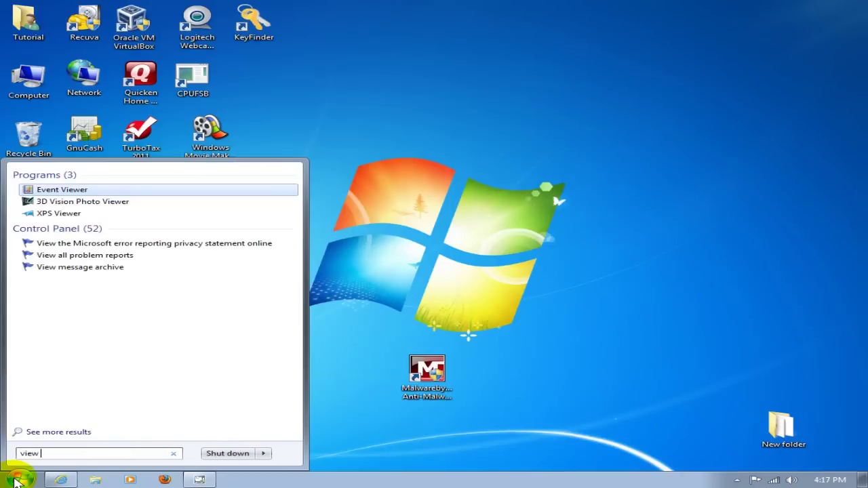
type("netwo")
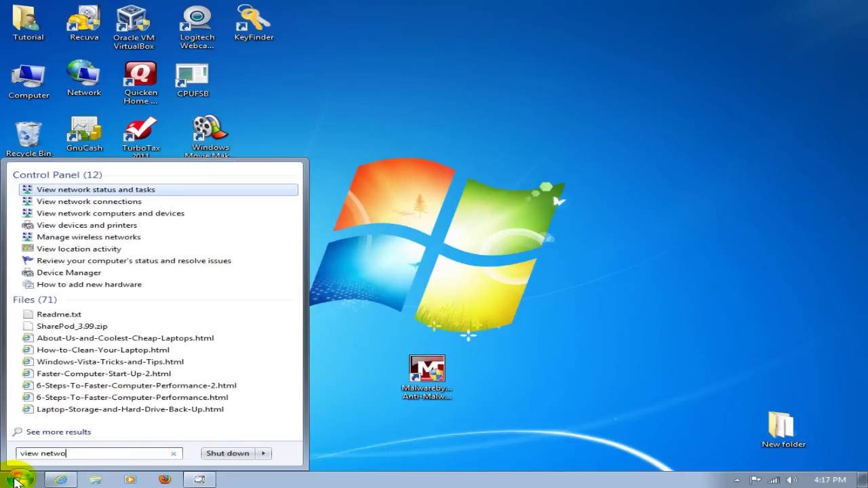
type("rk")
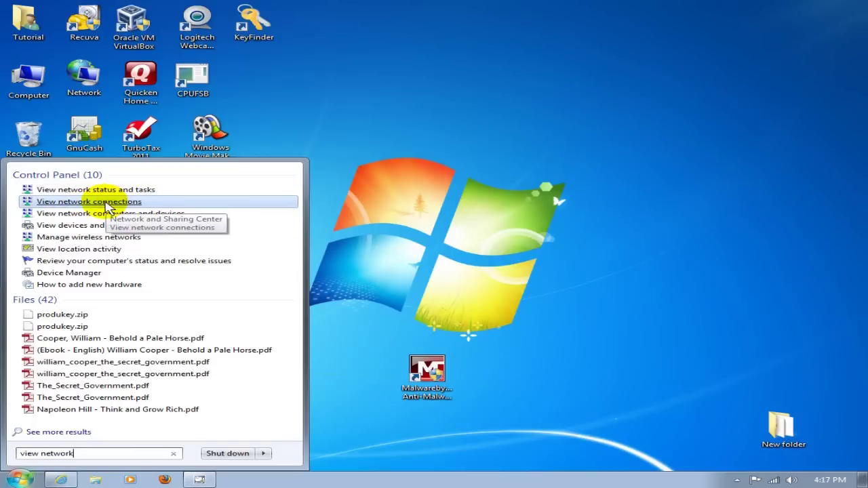
left_click(108, 207)
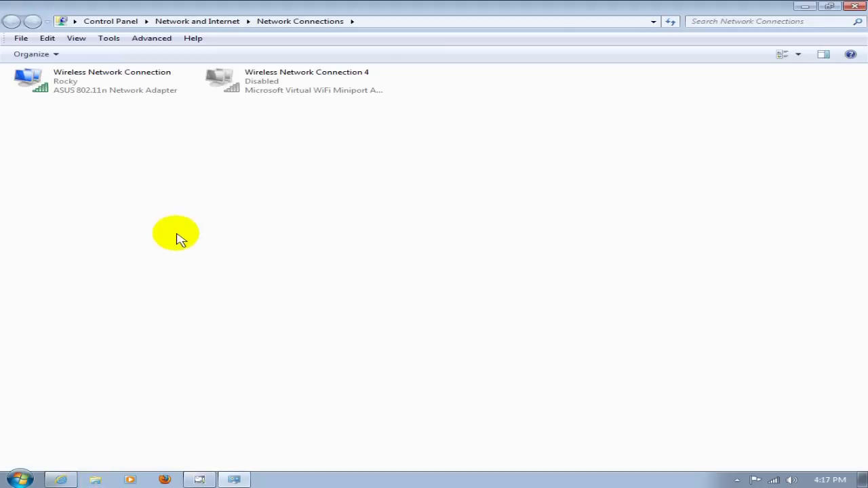
right_click(96, 86)
- Open the Wireless Network Connection's properties and its Internet Protocol Version 4 (TCP/IPv4) settings
right_click(78, 81)
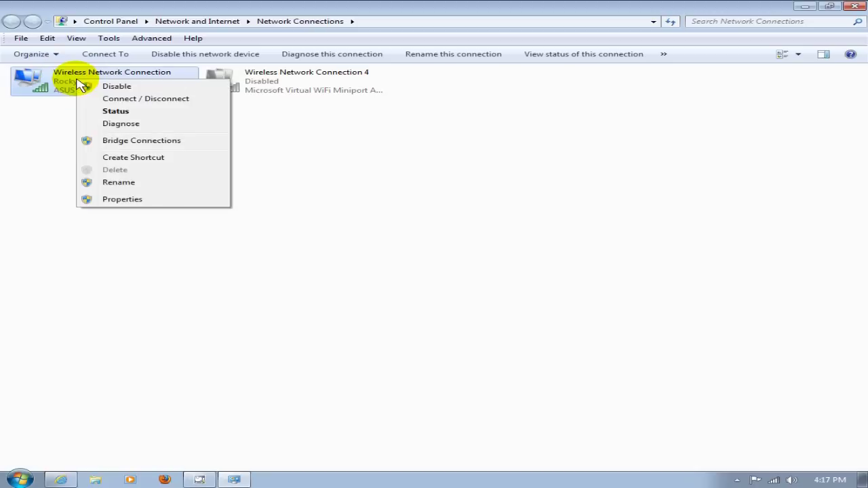
left_click(116, 200)
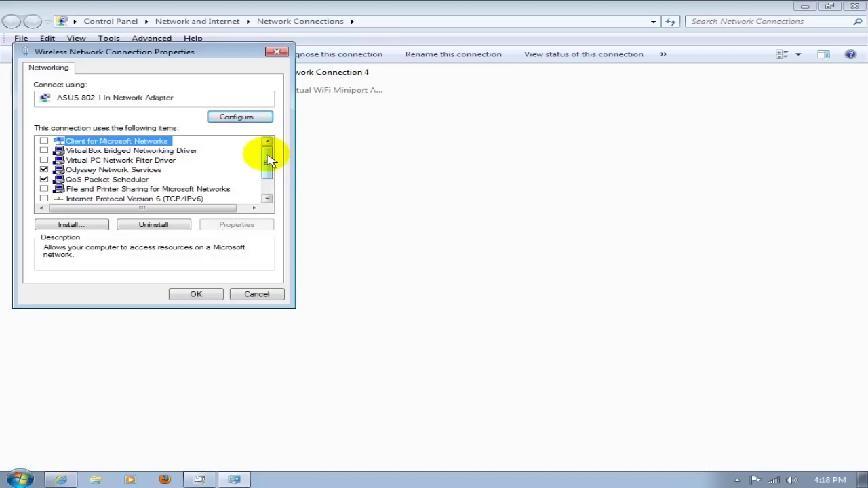
left_click_drag(268, 159, 267, 184)
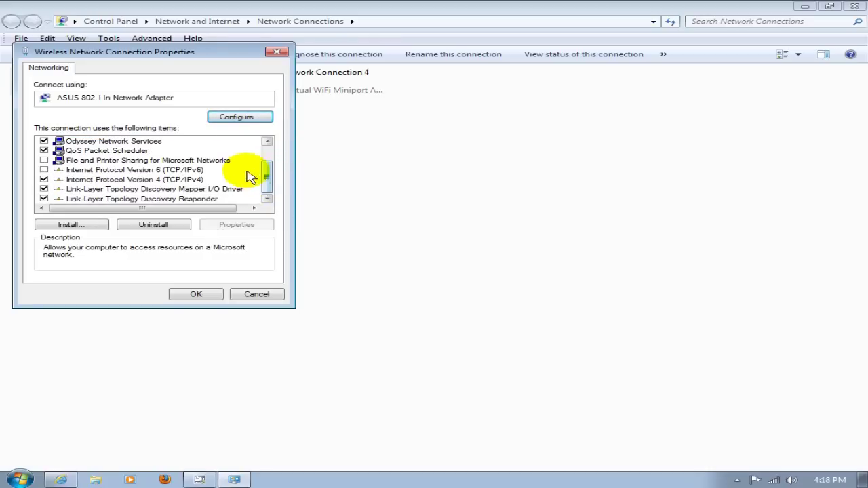
left_click(98, 180)
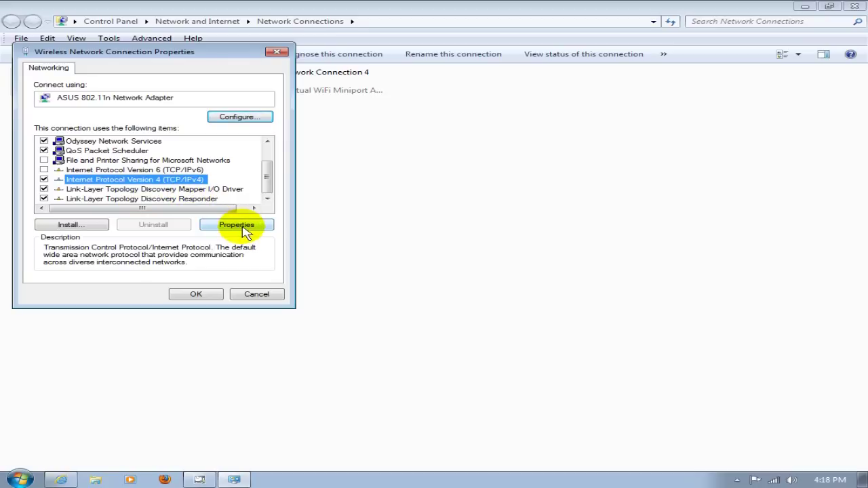
left_click(246, 230)
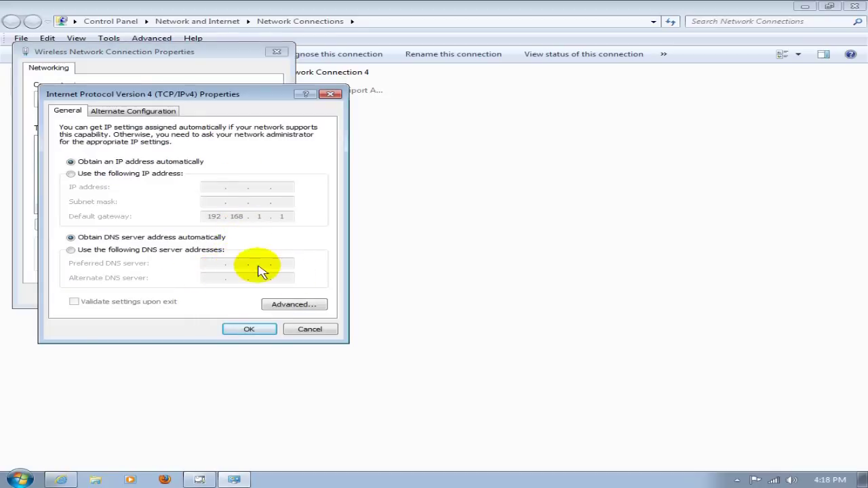
- Choose 'Use the following DNS server addresses' and enter a preferred DNS server address
left_click(71, 250)
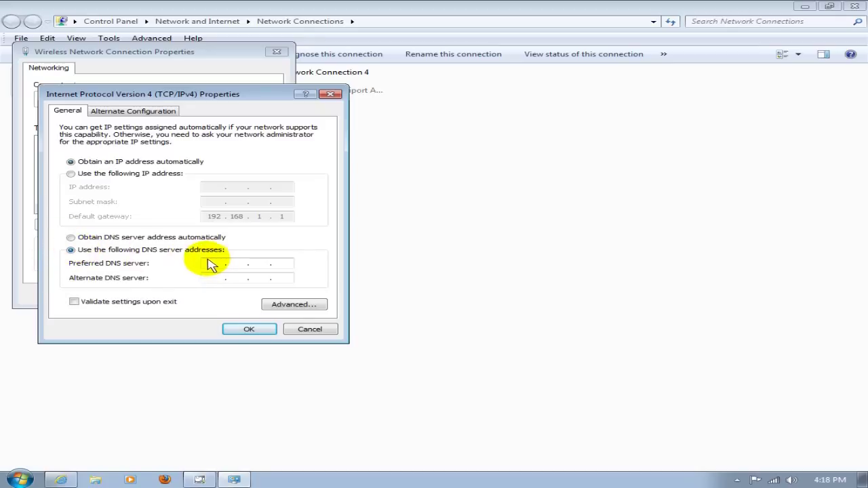
type("5 ")
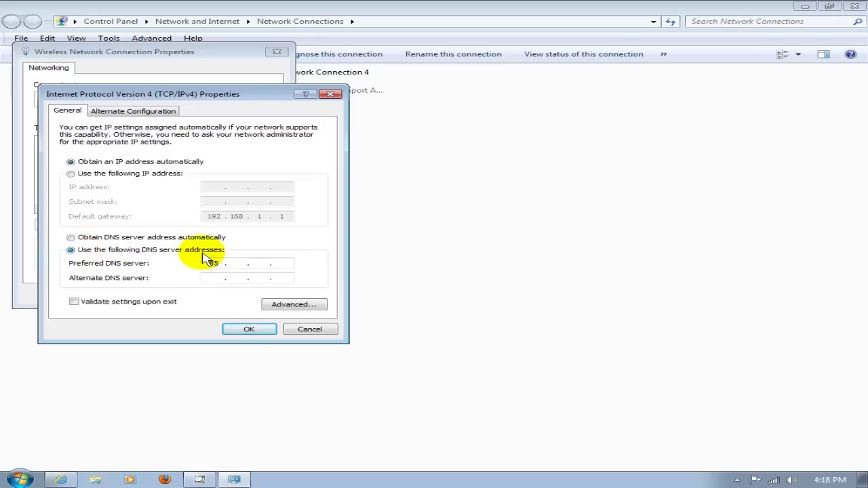
type(". 11")
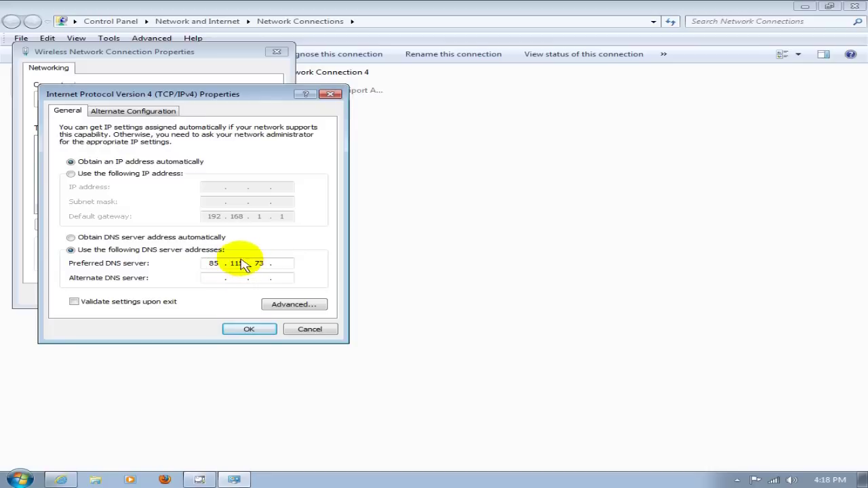
left_click(282, 264)
type("4")
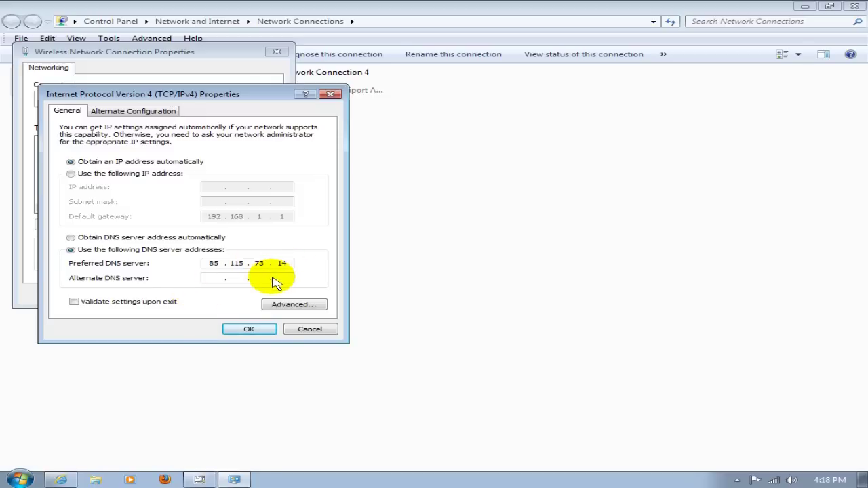
- Discard the DNS change, cancel the connection properties, and close Network Connections
left_click(299, 333)
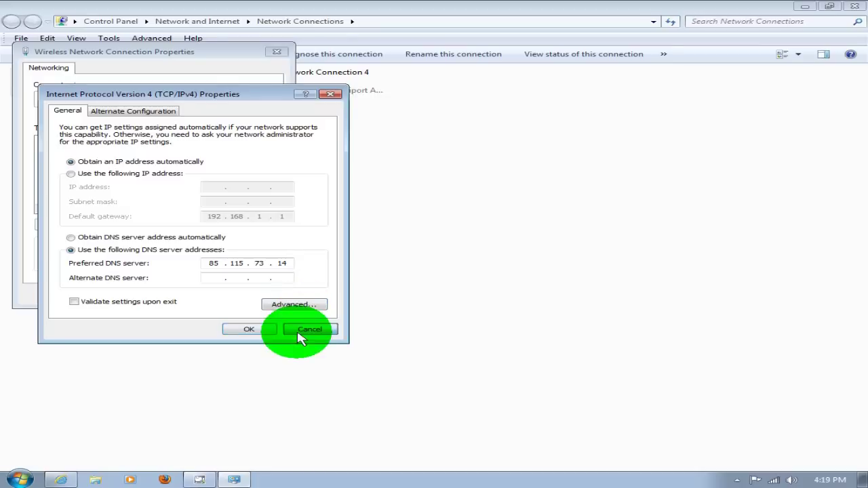
left_click(268, 297)
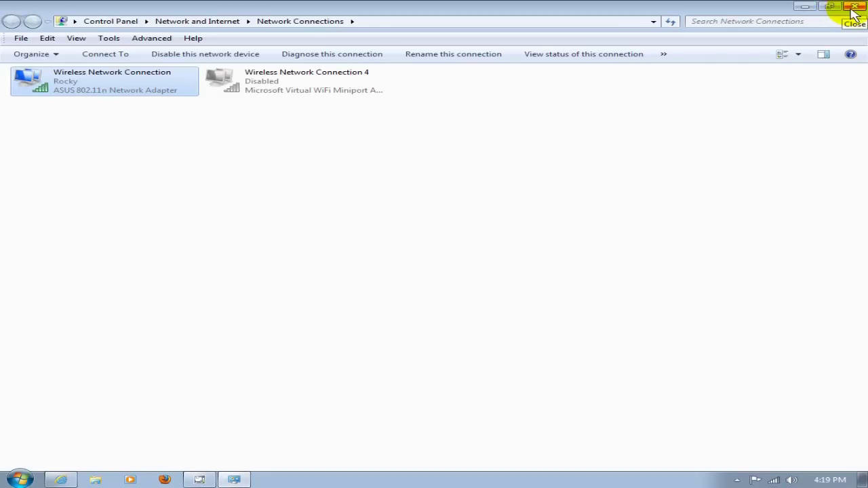
left_click(854, 12)
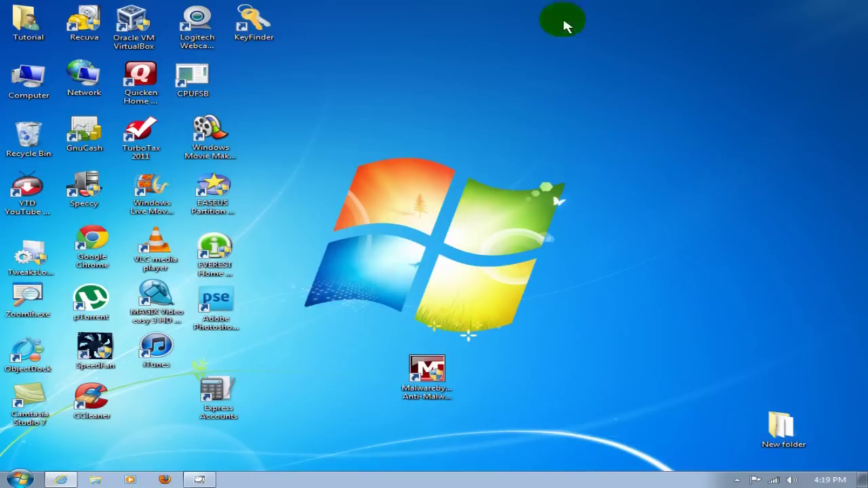
- Launch Internet Explorer and search Google for 'mal' to find Malwarebytes
left_click(61, 479)
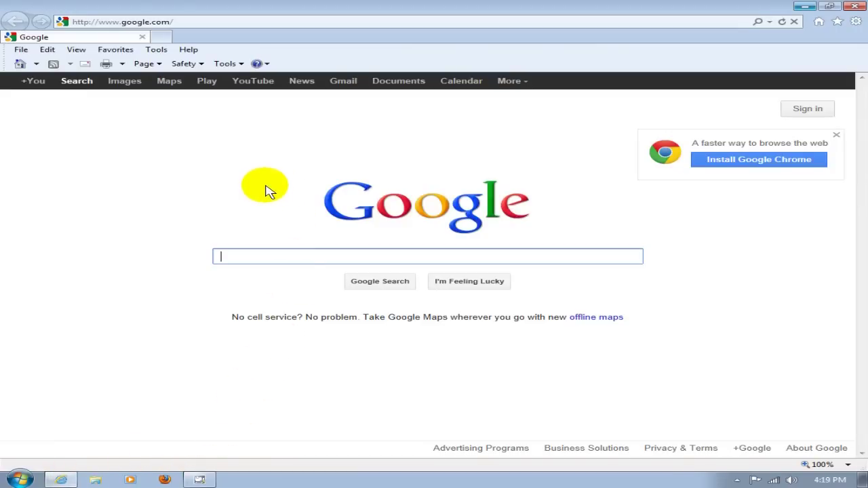
type("m")
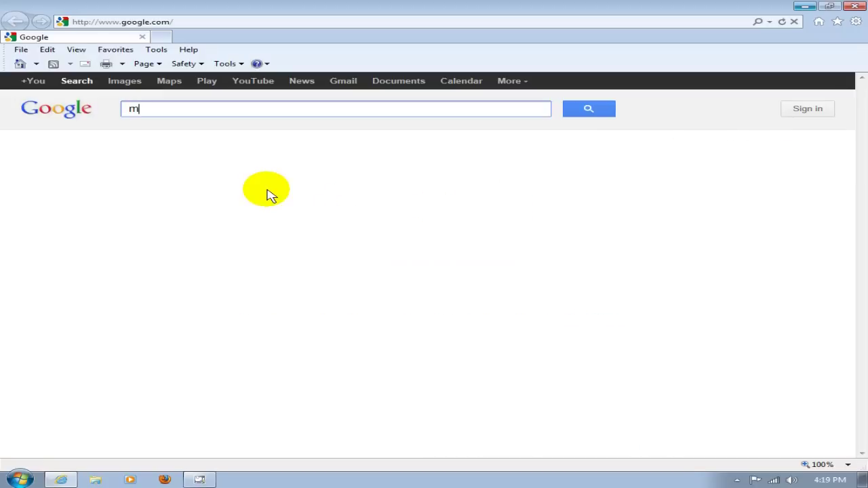
type("al")
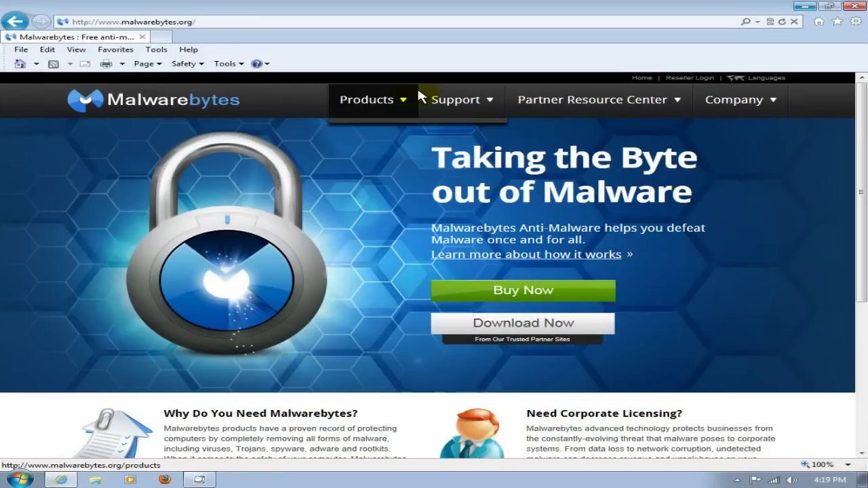
mouse_move(372, 100)
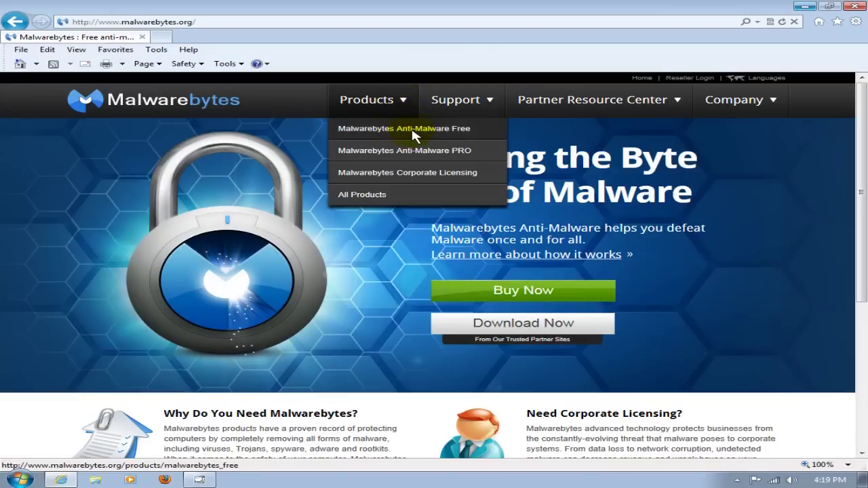
- Compare FREE and PRO features on the Anti-Malware Free page, then download the FREE version
left_click(412, 133)
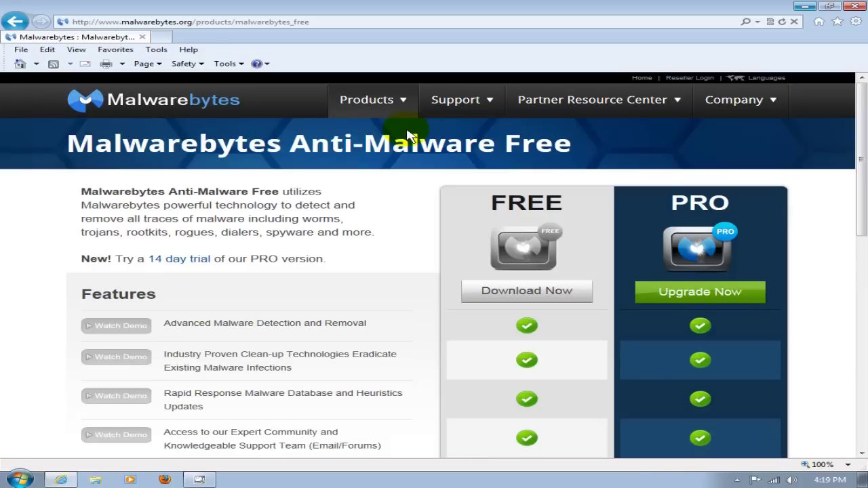
scroll(596, 231, "down", 4)
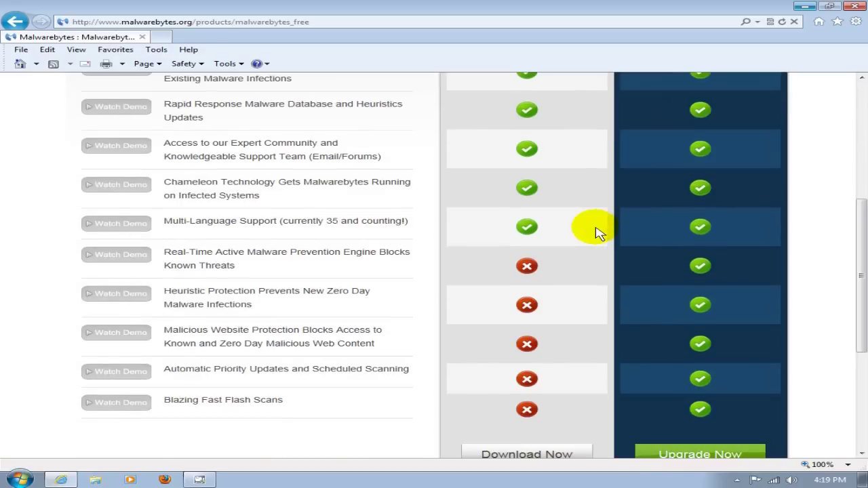
scroll(597, 231, "down", 3)
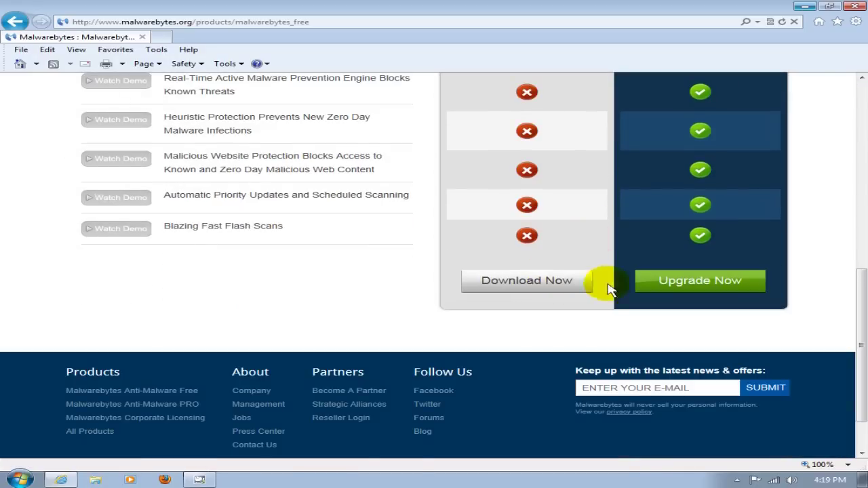
scroll(658, 271, "up", 3)
scroll(655, 265, "up", 3)
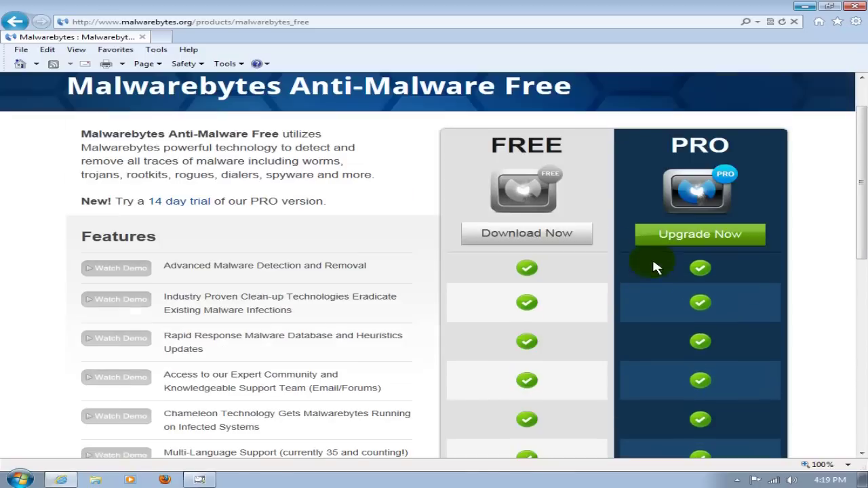
scroll(665, 250, "down", 3)
scroll(662, 252, "down", 3)
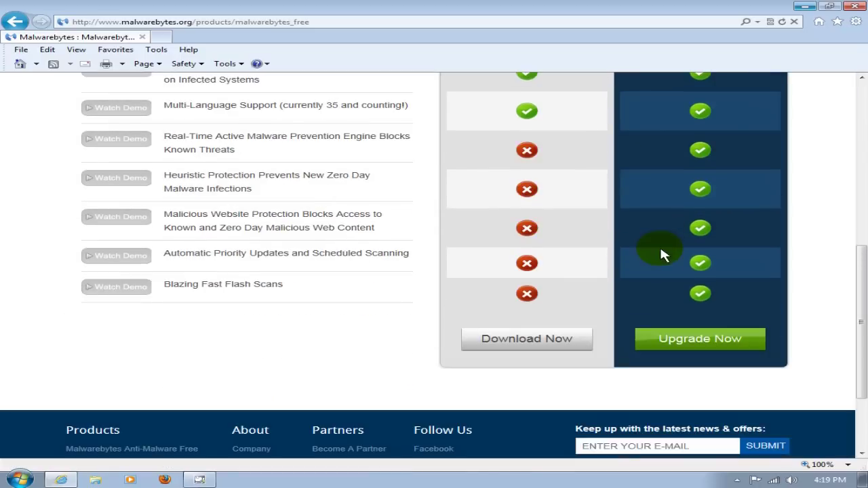
scroll(660, 249, "up", 2)
scroll(657, 247, "up", 3)
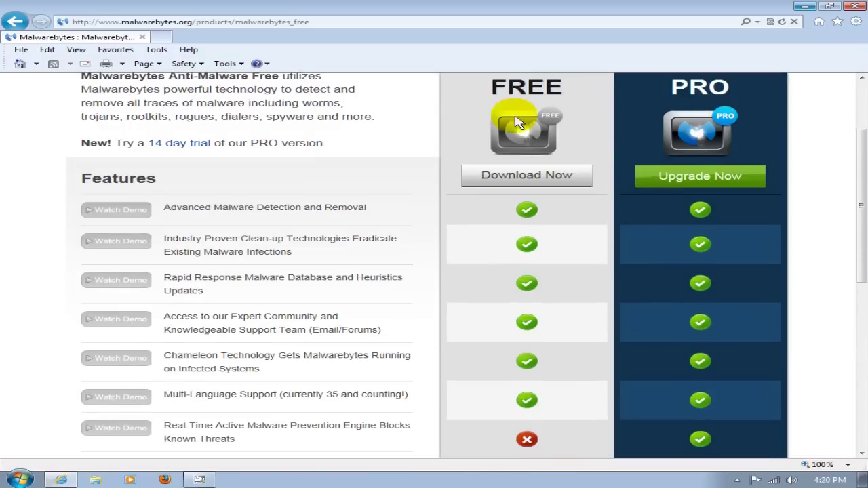
scroll(523, 345, "down", 2)
scroll(522, 349, "down", 3)
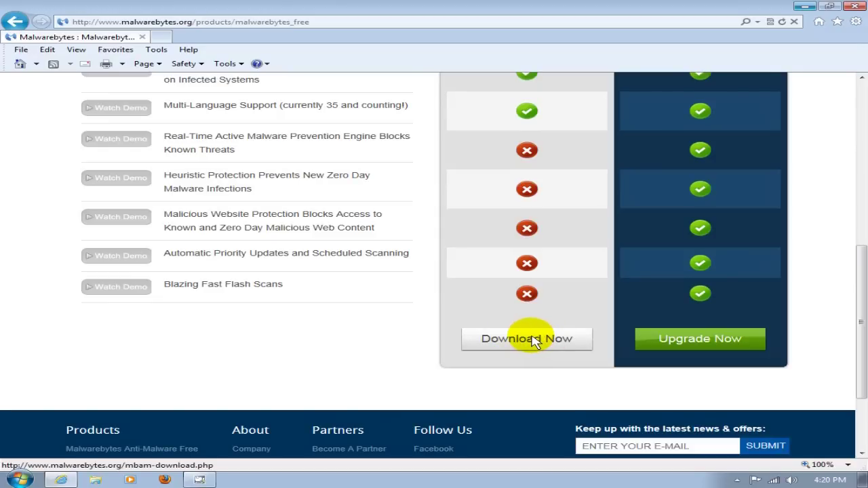
left_click(533, 341)
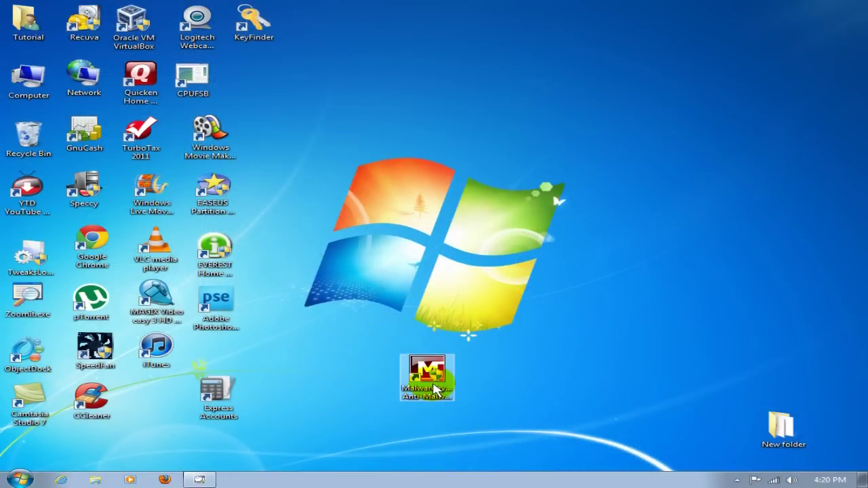
- Launch Malwarebytes Anti-Malware from its desktop shortcut and decline the full-version trial offer
left_click(562, 397)
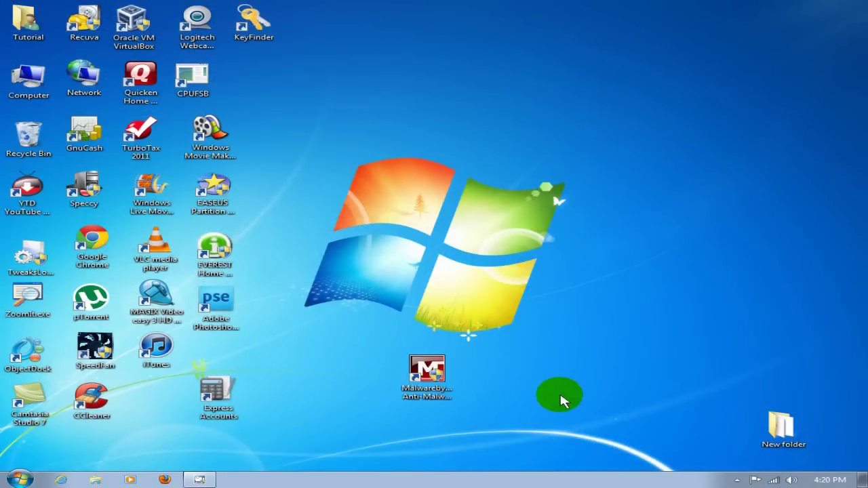
left_click(421, 372)
left_click(423, 371)
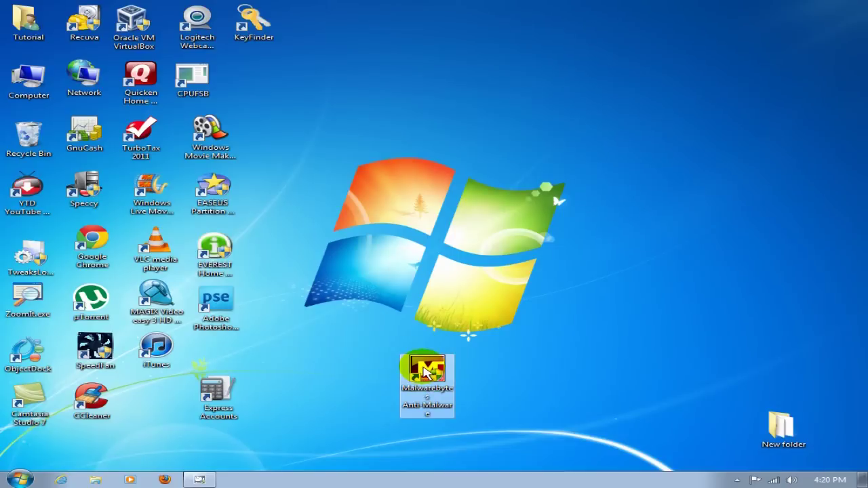
left_click(509, 264)
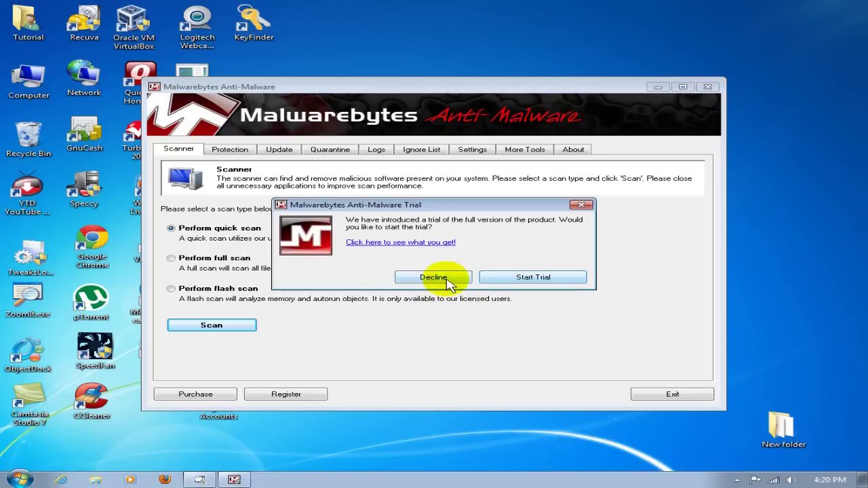
left_click(426, 283)
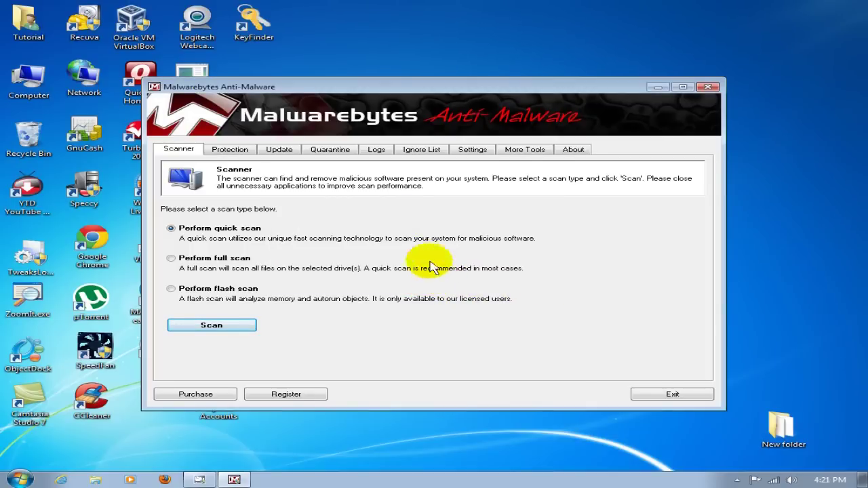
- Check for updates to bring the malware database to v2012.07.10.12, then return to the Scanner tab
left_click(279, 153)
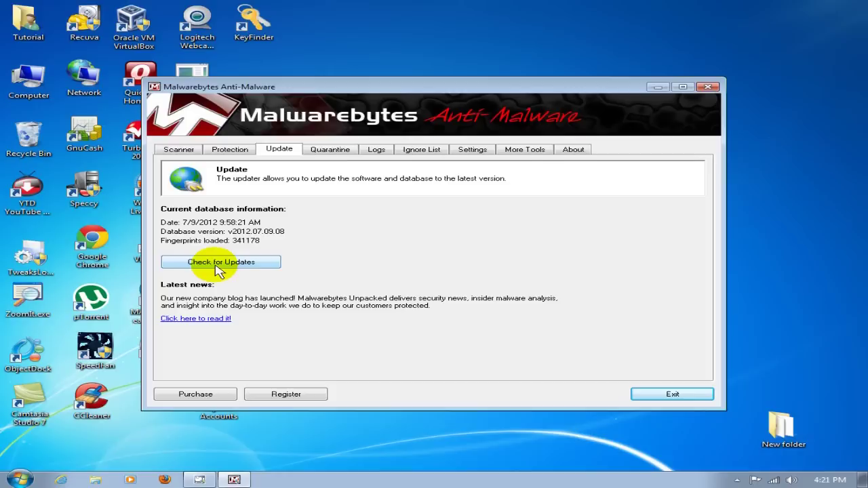
left_click(219, 264)
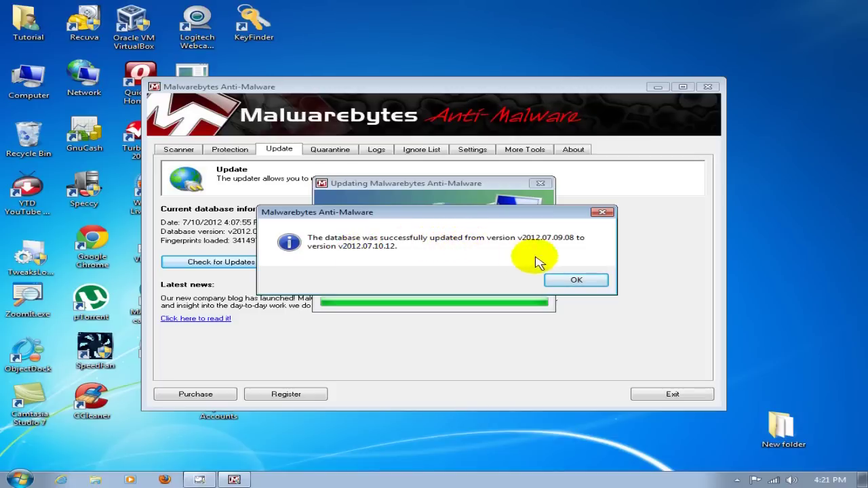
left_click(575, 280)
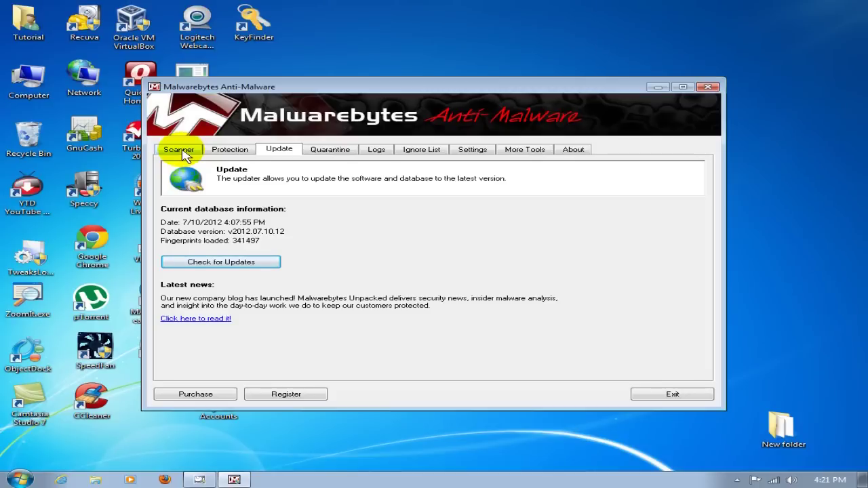
left_click(185, 152)
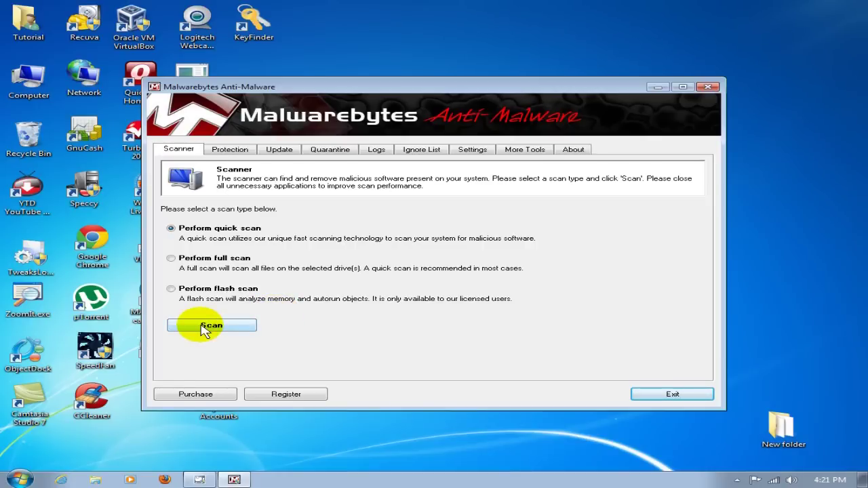
- Start the scan with 'Perform quick scan' selected
left_click(204, 326)
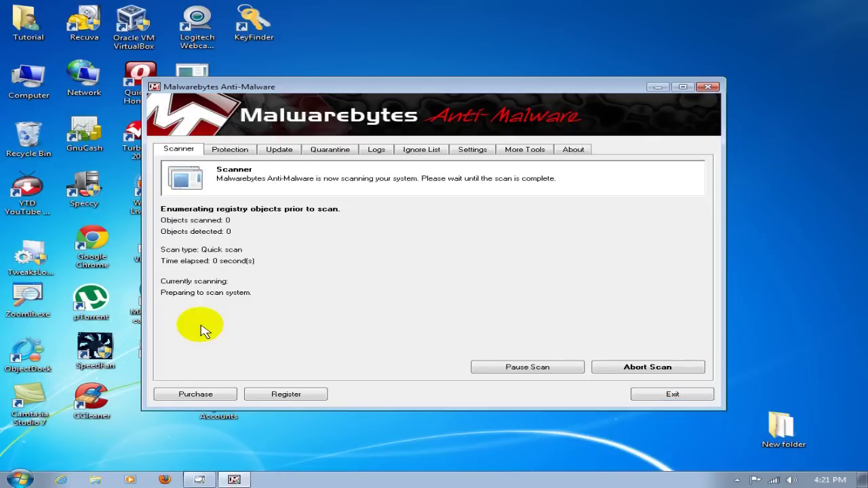